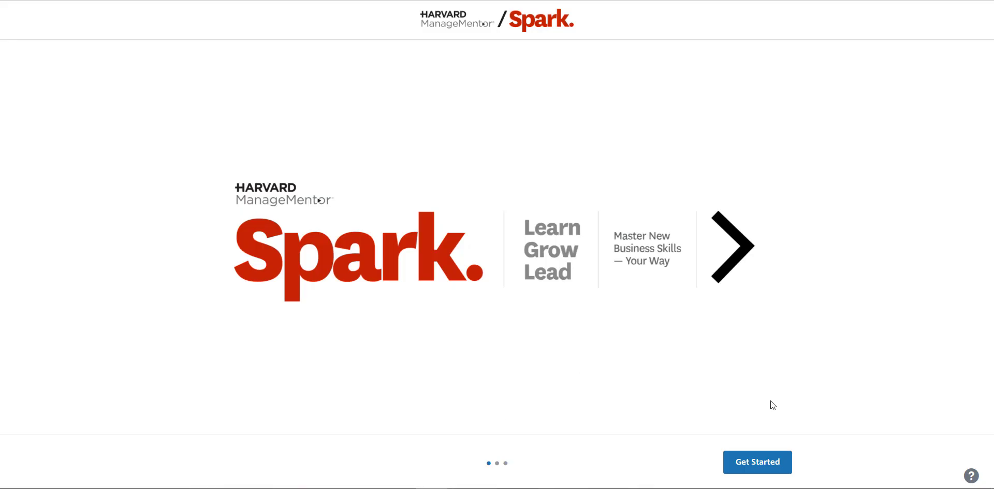
Start onboarding and expand the Leading Yourself and Leading Others skill lists.
{"action": "left_click", "coordinate": [747, 468]}
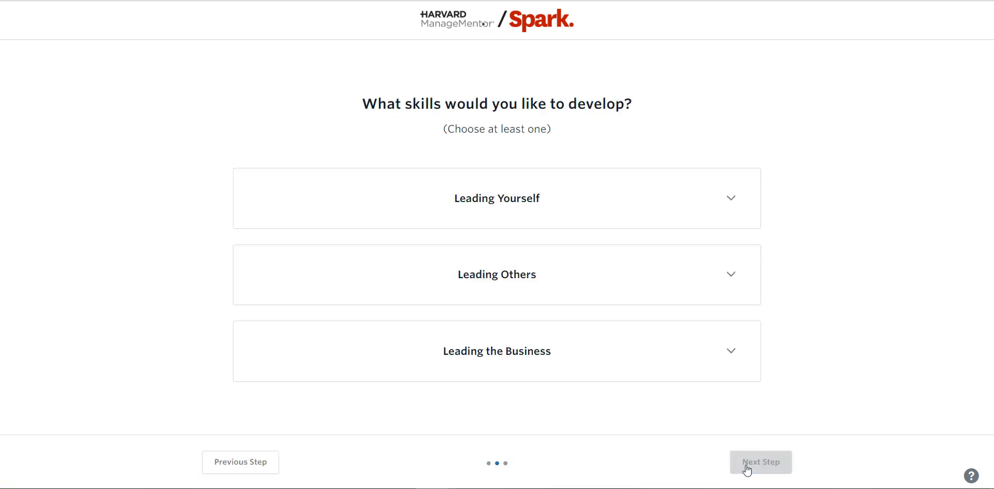
{"action": "left_click", "coordinate": [728, 196]}
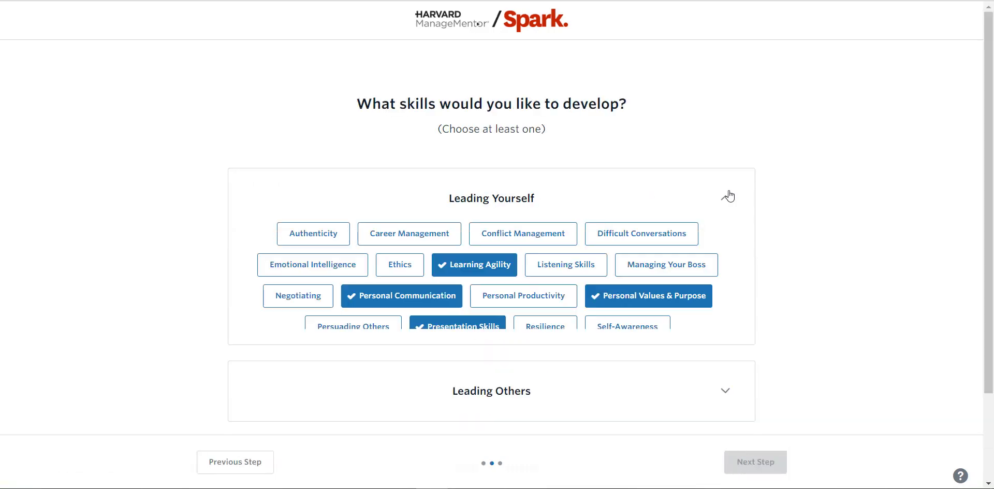
{"action": "scroll", "coordinate": [788, 226], "scroll_direction": "down", "scroll_amount": 2}
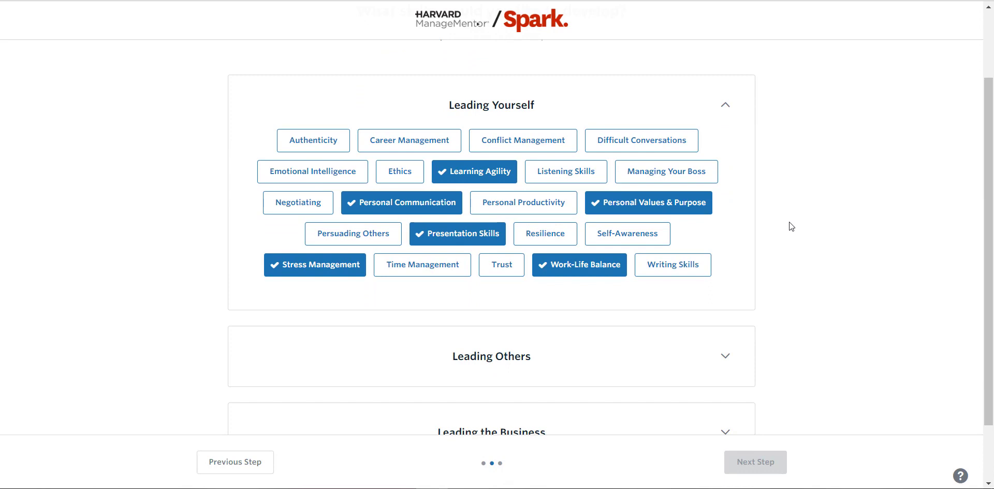
{"action": "scroll", "coordinate": [789, 222], "scroll_direction": "down", "scroll_amount": 1}
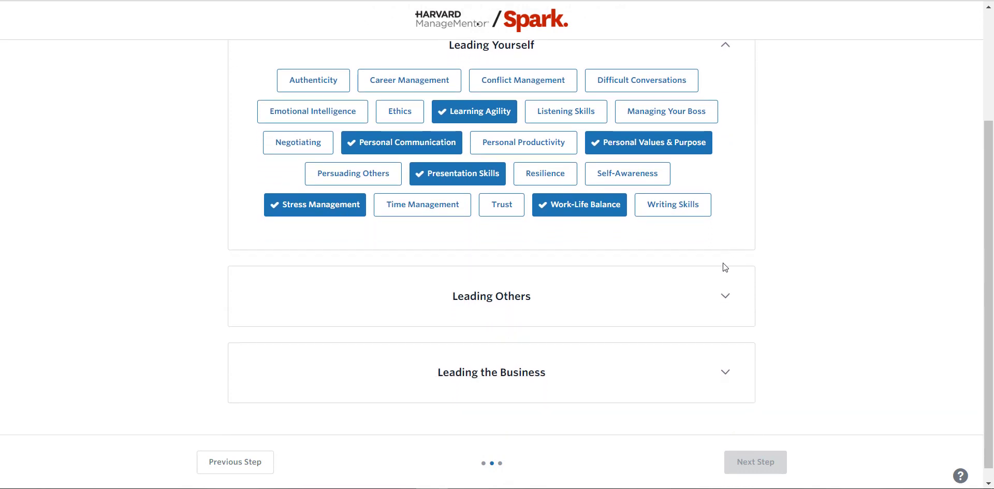
{"action": "left_click", "coordinate": [724, 294]}
{"action": "scroll", "coordinate": [778, 296], "scroll_direction": "down", "scroll_amount": 2}
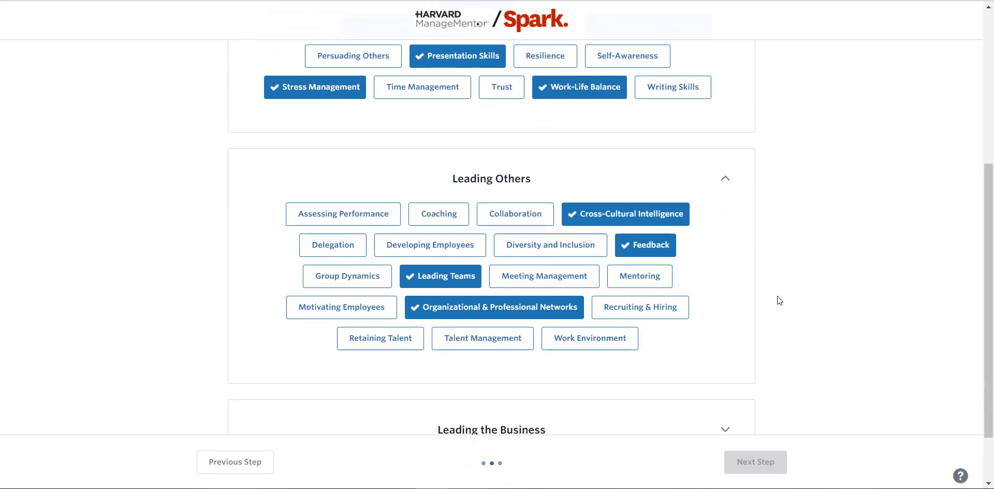
{"action": "scroll", "coordinate": [778, 296], "scroll_direction": "down", "scroll_amount": 1}
Expand Leading the Business, select Change Management, and finish onboarding to the feed.
{"action": "left_click", "coordinate": [722, 356]}
{"action": "scroll", "coordinate": [783, 335], "scroll_direction": "down", "scroll_amount": 2}
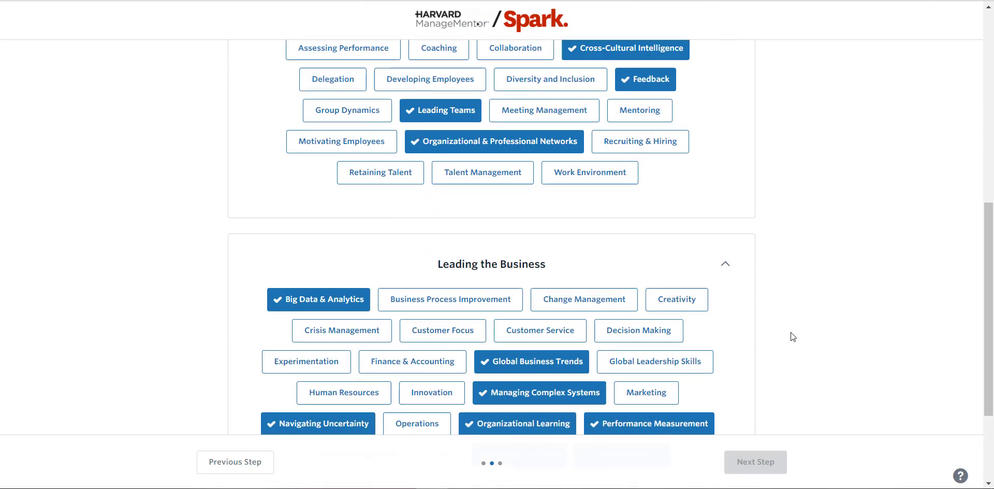
{"action": "scroll", "coordinate": [793, 337], "scroll_direction": "down", "scroll_amount": 1}
{"action": "left_click", "coordinate": [583, 242]}
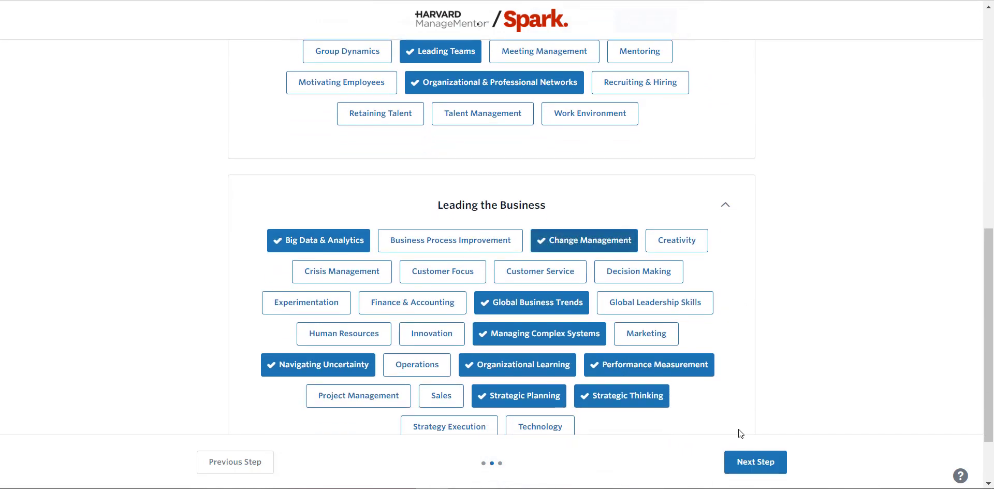
{"action": "left_click", "coordinate": [755, 467]}
{"action": "left_click", "coordinate": [753, 467]}
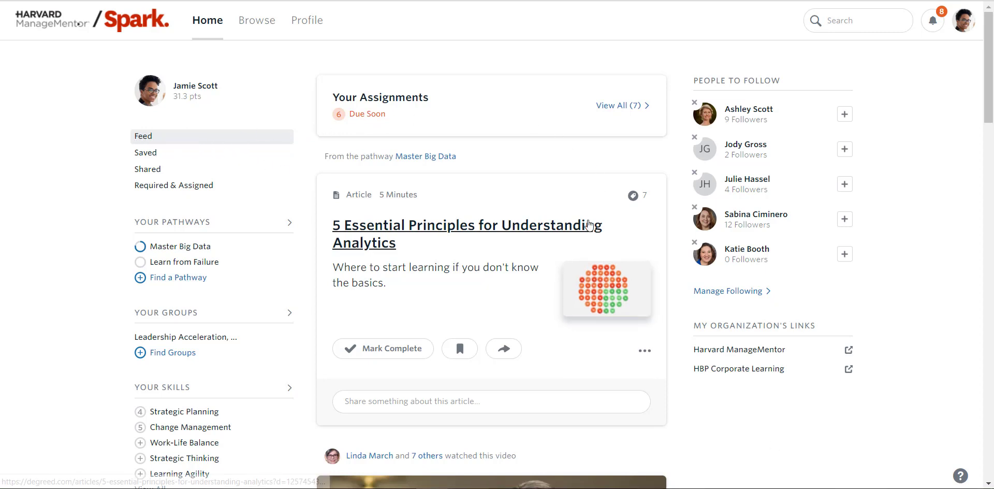
{"action": "scroll", "coordinate": [588, 223], "scroll_direction": "down", "scroll_amount": 2}
{"action": "scroll", "coordinate": [588, 224], "scroll_direction": "down", "scroll_amount": 3}
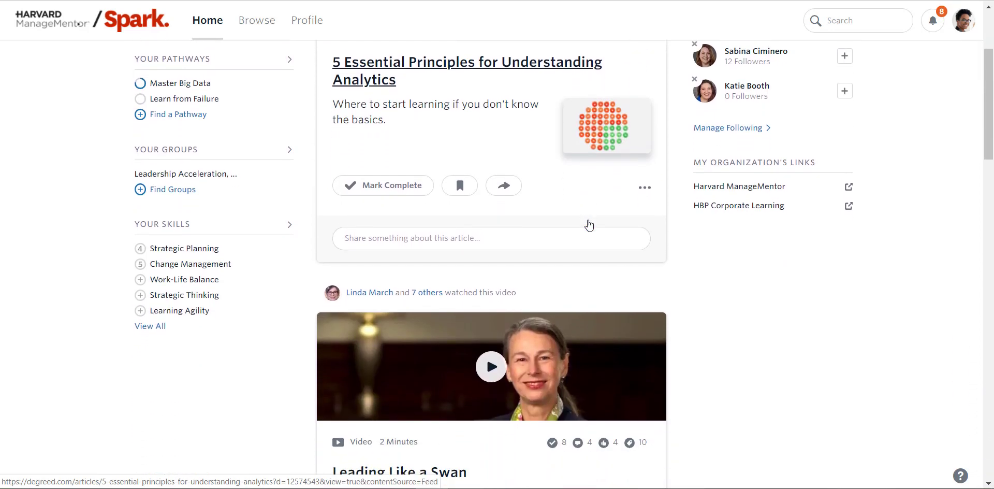
{"action": "scroll", "coordinate": [588, 225], "scroll_direction": "down", "scroll_amount": 3}
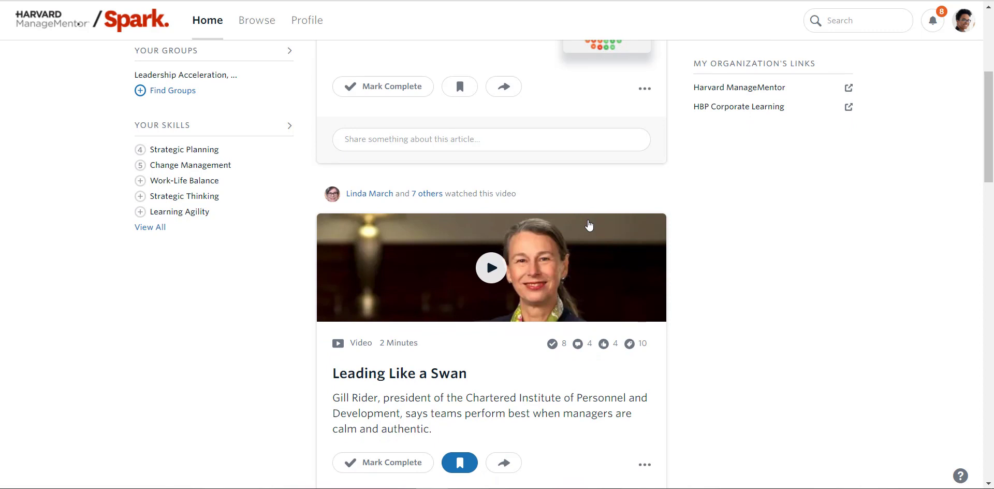
{"action": "scroll", "coordinate": [588, 224], "scroll_direction": "down", "scroll_amount": 3}
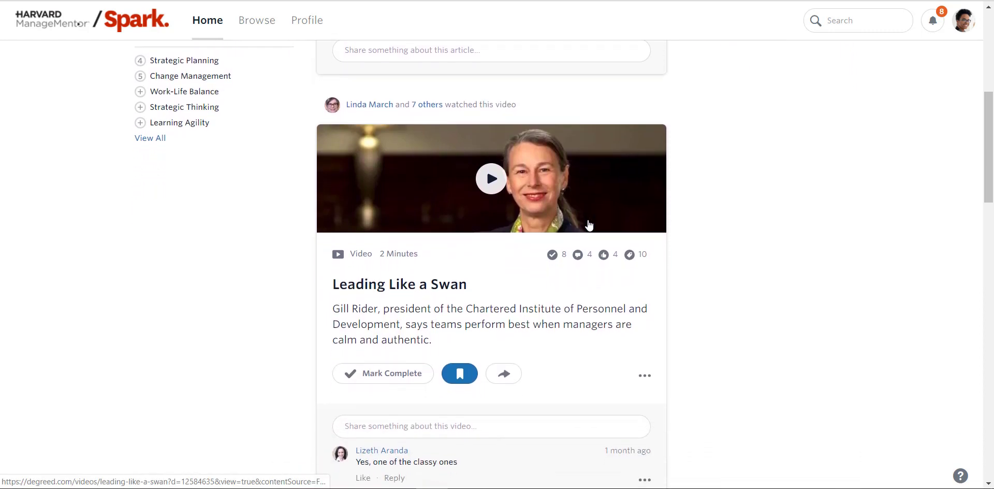
{"action": "scroll", "coordinate": [588, 224], "scroll_direction": "down", "scroll_amount": 3}
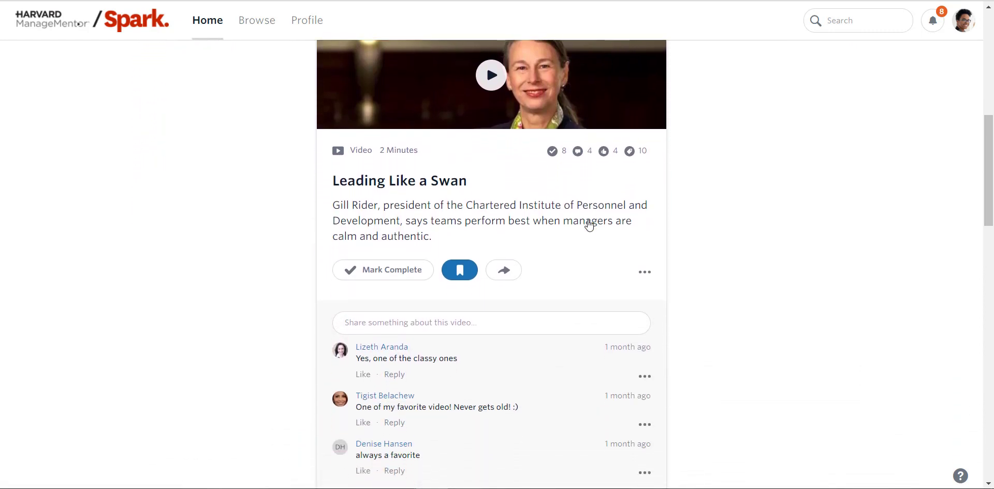
{"action": "scroll", "coordinate": [589, 225], "scroll_direction": "down", "scroll_amount": 3}
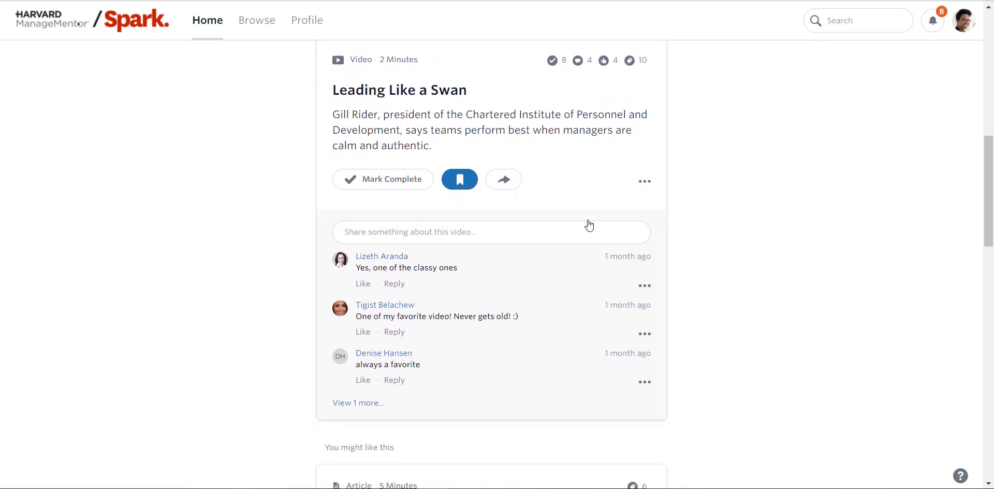
{"action": "scroll", "coordinate": [588, 224], "scroll_direction": "up", "scroll_amount": 2}
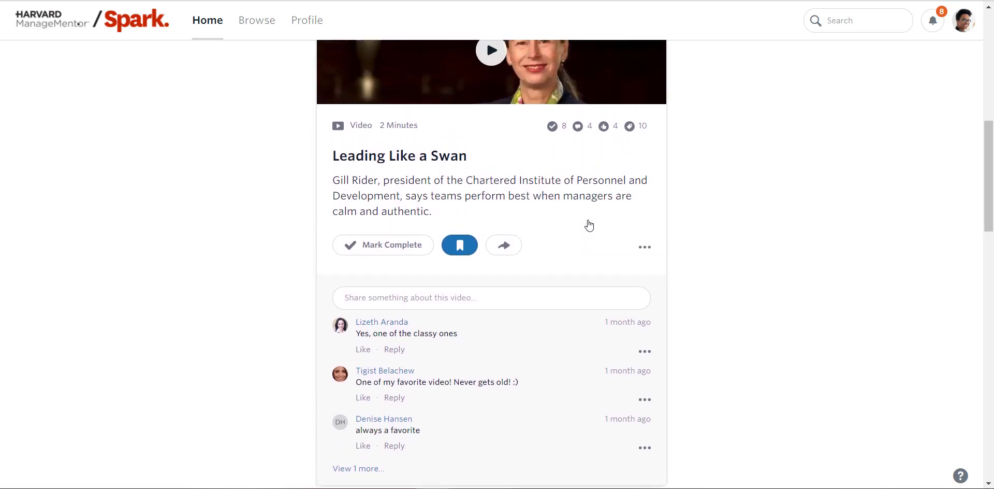
{"action": "scroll", "coordinate": [588, 224], "scroll_direction": "up", "scroll_amount": 4}
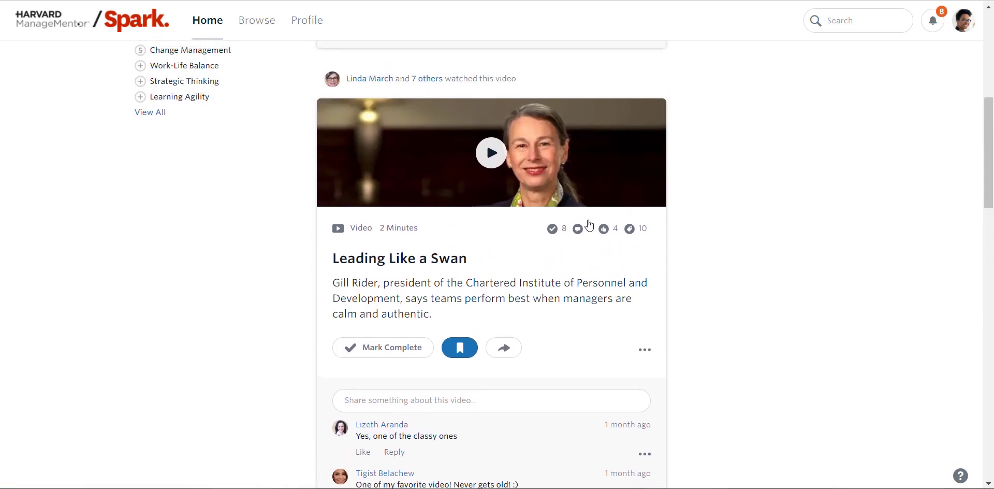
{"action": "scroll", "coordinate": [589, 224], "scroll_direction": "up", "scroll_amount": 3}
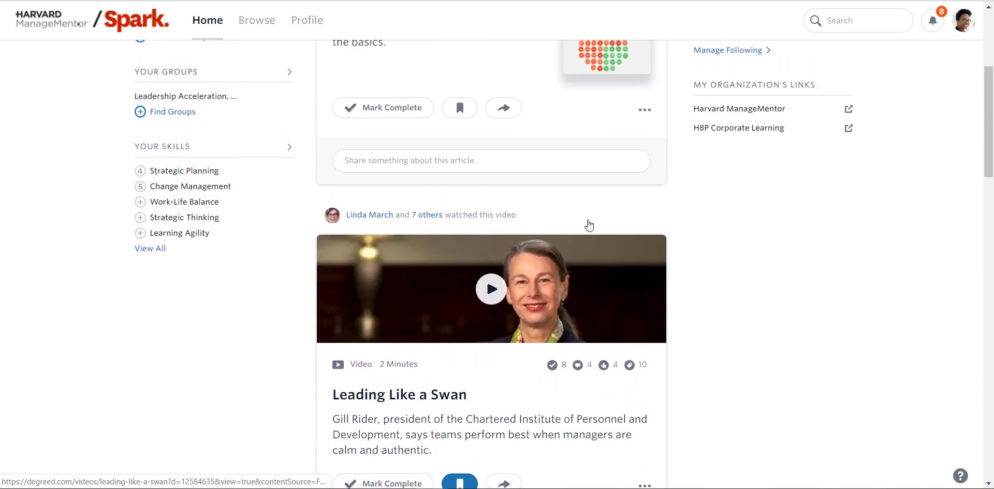
{"action": "scroll", "coordinate": [588, 225], "scroll_direction": "up", "scroll_amount": 4}
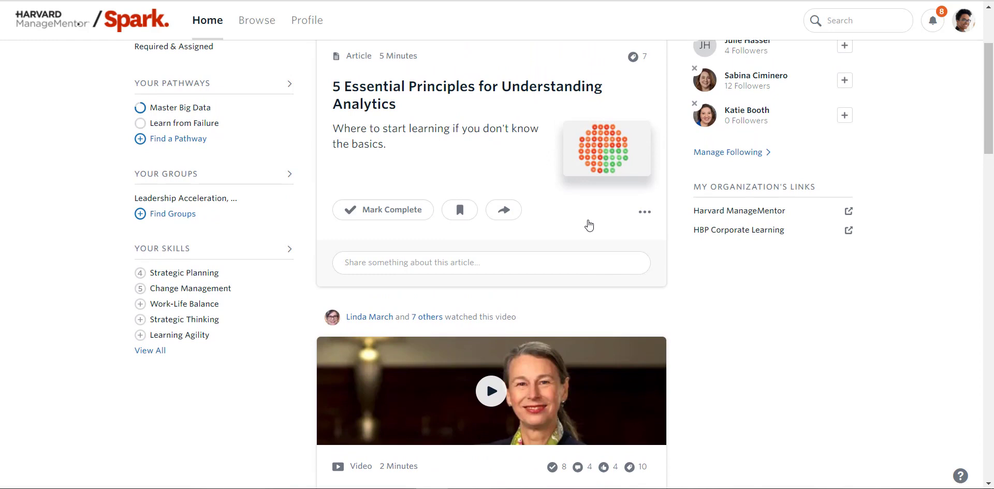
{"action": "scroll", "coordinate": [589, 225], "scroll_direction": "up", "scroll_amount": 1}
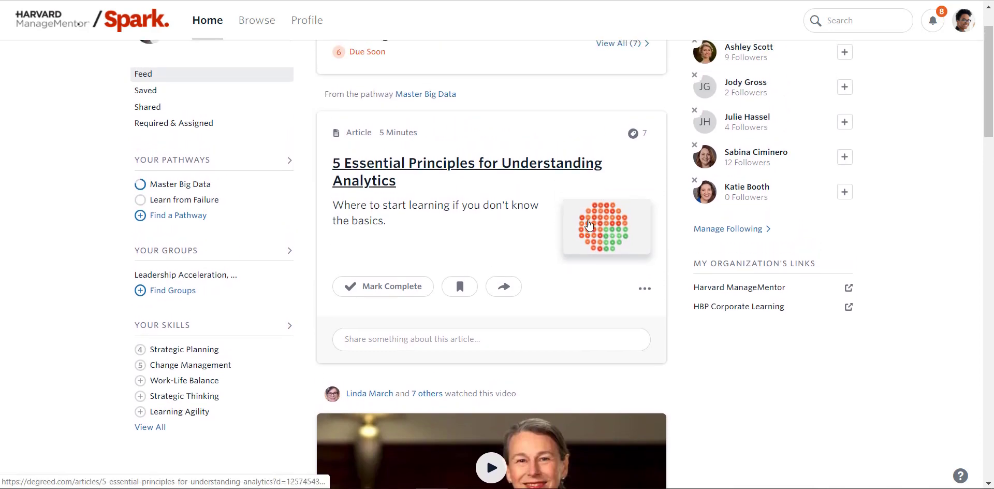
Bookmark the 5 Essential Principles for Understanding Analytics article, dismiss the saved-items note, and share it.
{"action": "scroll", "coordinate": [588, 225], "scroll_direction": "up", "scroll_amount": 2}
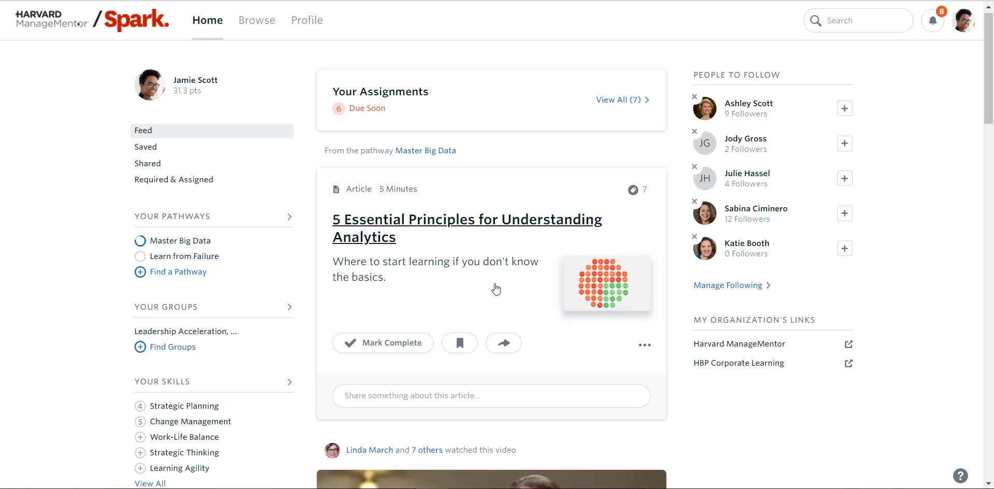
{"action": "left_click", "coordinate": [460, 343]}
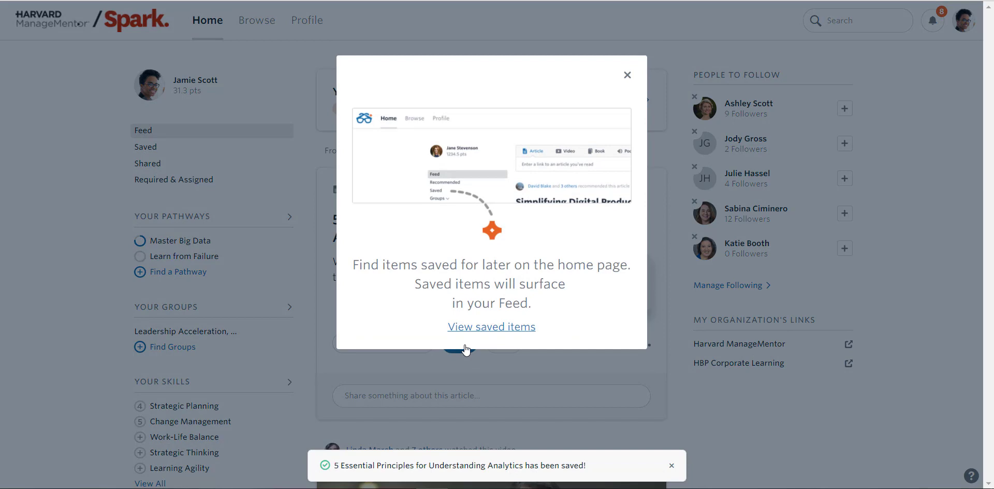
{"action": "left_click", "coordinate": [627, 75]}
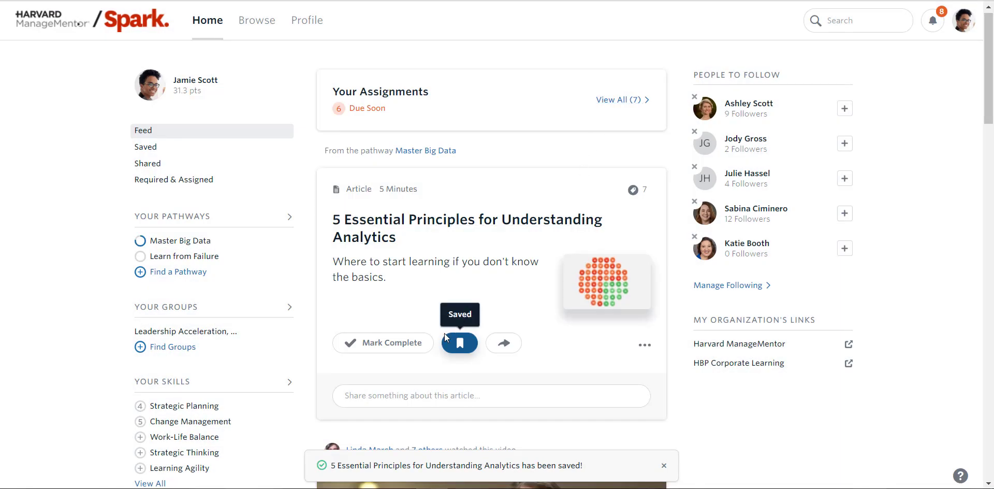
{"action": "left_click", "coordinate": [505, 345]}
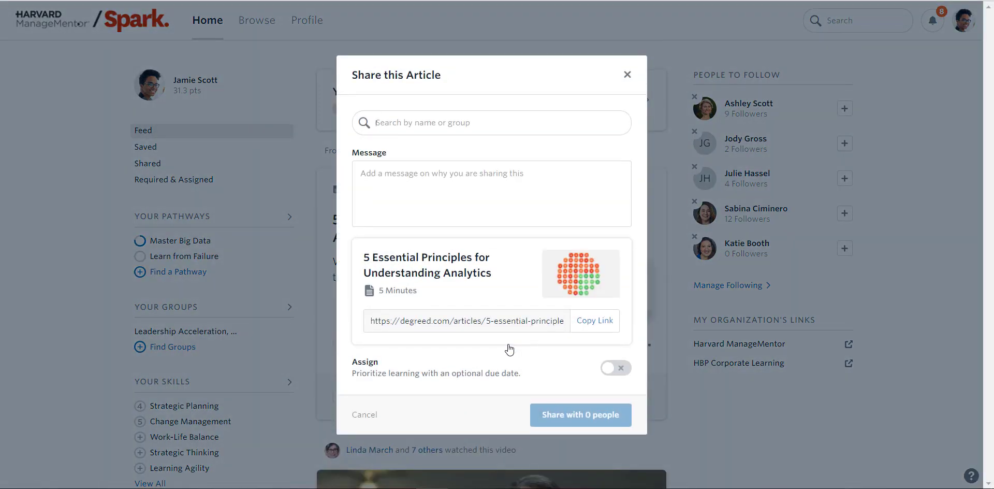
Add the colleague as a recipient and copy the article's link.
{"action": "type", "text": "nico"}
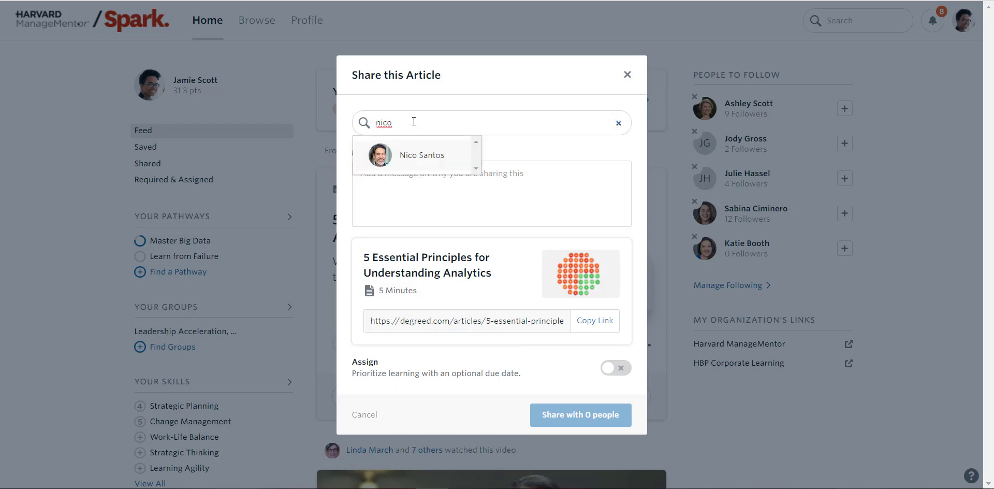
{"action": "left_click", "coordinate": [415, 154]}
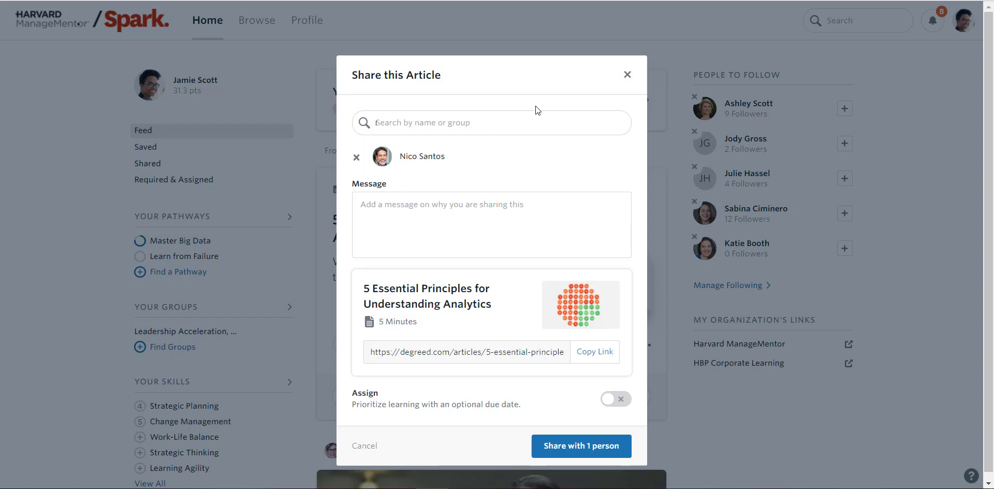
{"action": "left_click", "coordinate": [590, 354]}
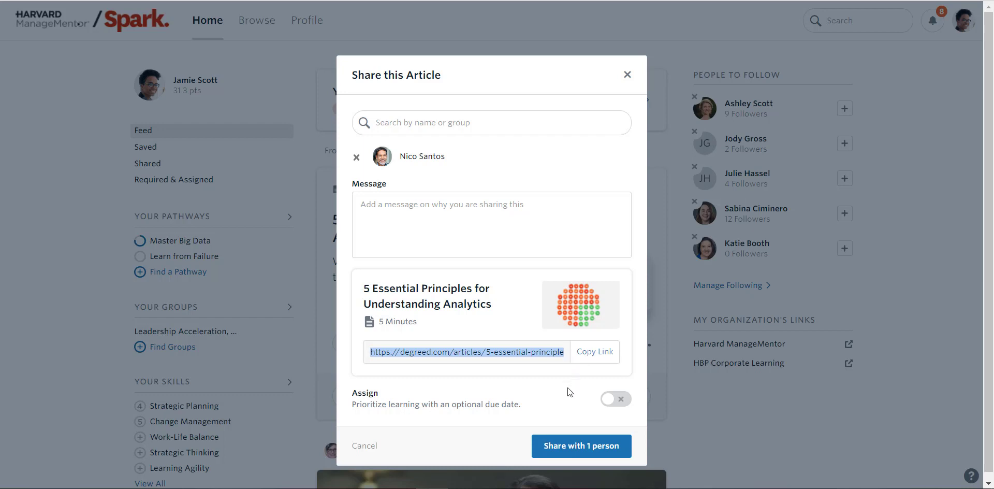
Assign the article to the colleague with an Apr 5, 2019 due date.
{"action": "left_click", "coordinate": [612, 394]}
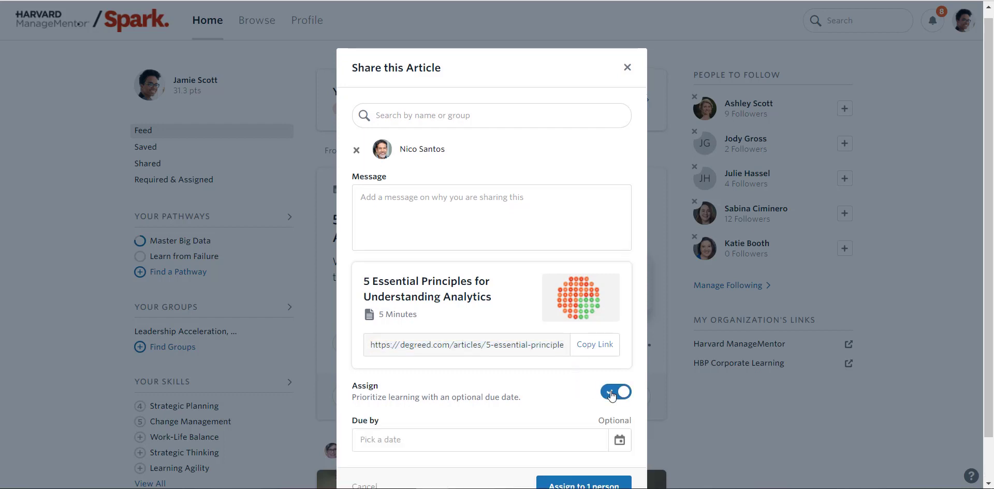
{"action": "left_click", "coordinate": [619, 440]}
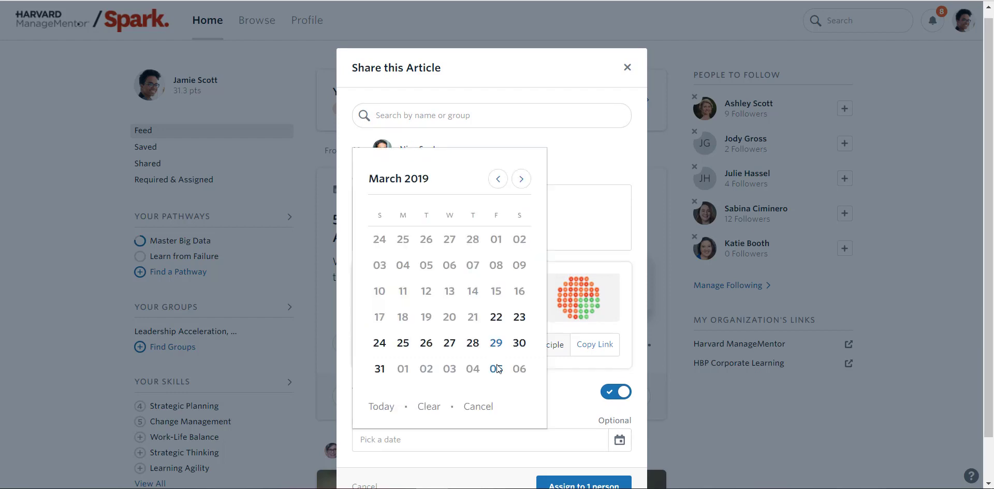
{"action": "left_click", "coordinate": [499, 369]}
{"action": "left_click", "coordinate": [565, 484]}
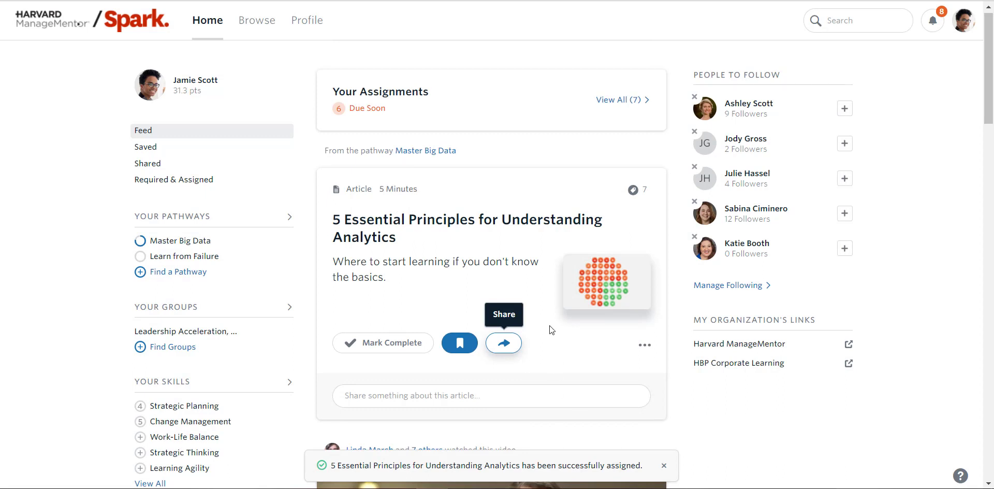
Save a goal to complete the 5 Essential Principles article by Mar 29, 2019.
{"action": "left_click", "coordinate": [642, 345]}
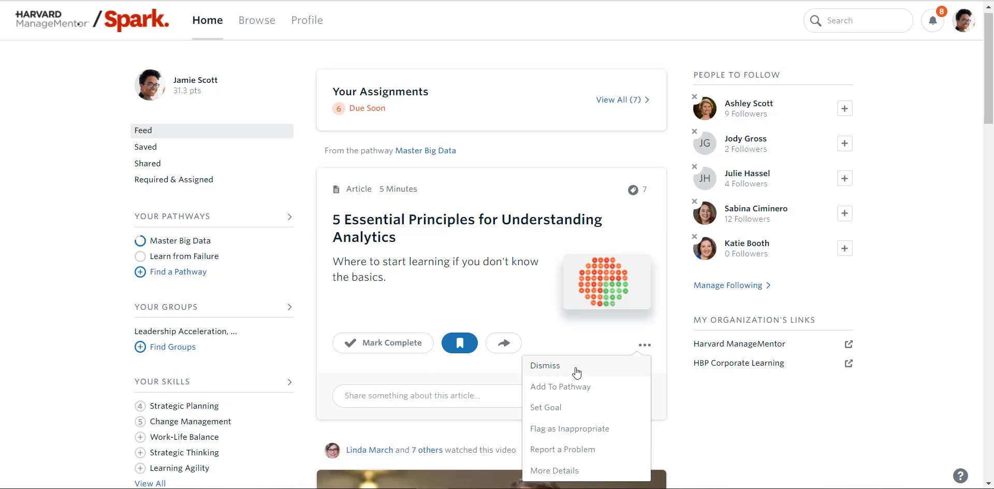
{"action": "left_click", "coordinate": [557, 414]}
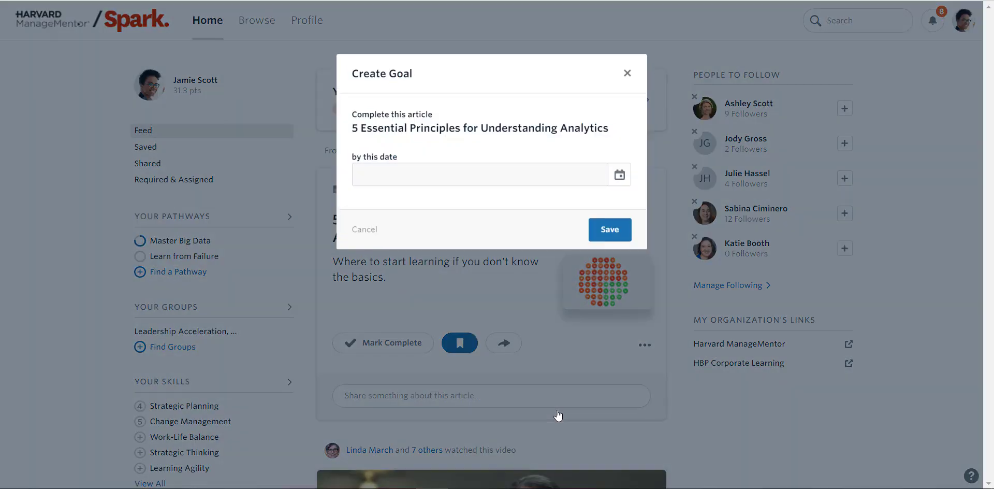
{"action": "left_click", "coordinate": [620, 178]}
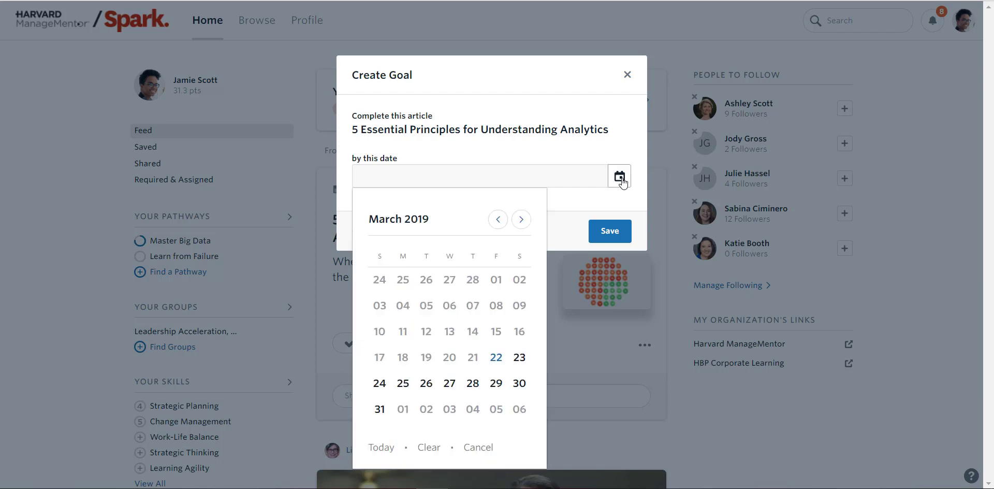
{"action": "left_click", "coordinate": [497, 384]}
{"action": "left_click", "coordinate": [611, 234]}
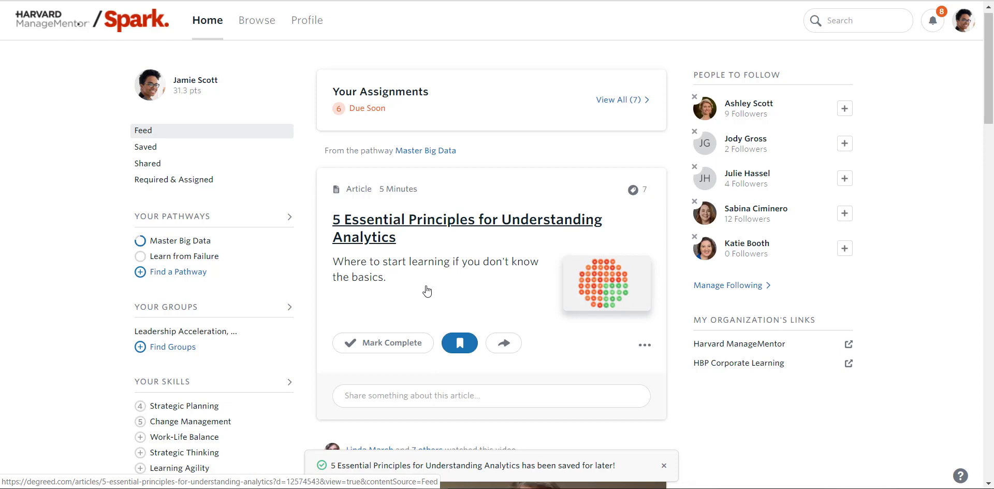
Mark the analytics article complete for +0.2 points and give it a like.
{"action": "left_click", "coordinate": [374, 347]}
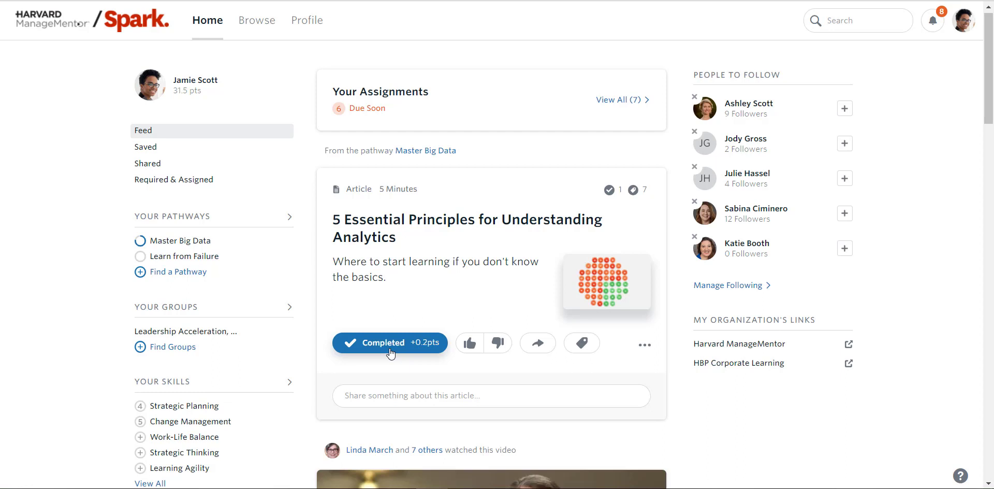
{"action": "left_click", "coordinate": [399, 397]}
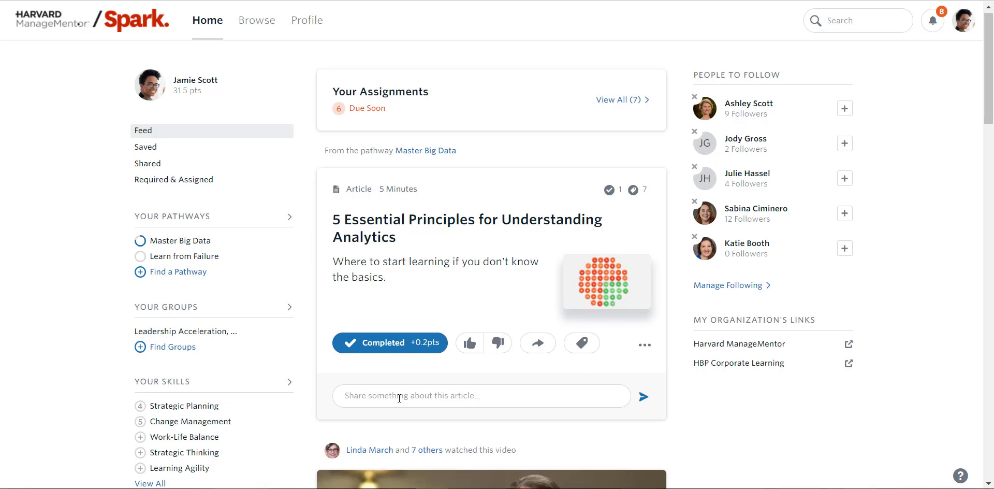
{"action": "left_click", "coordinate": [470, 344]}
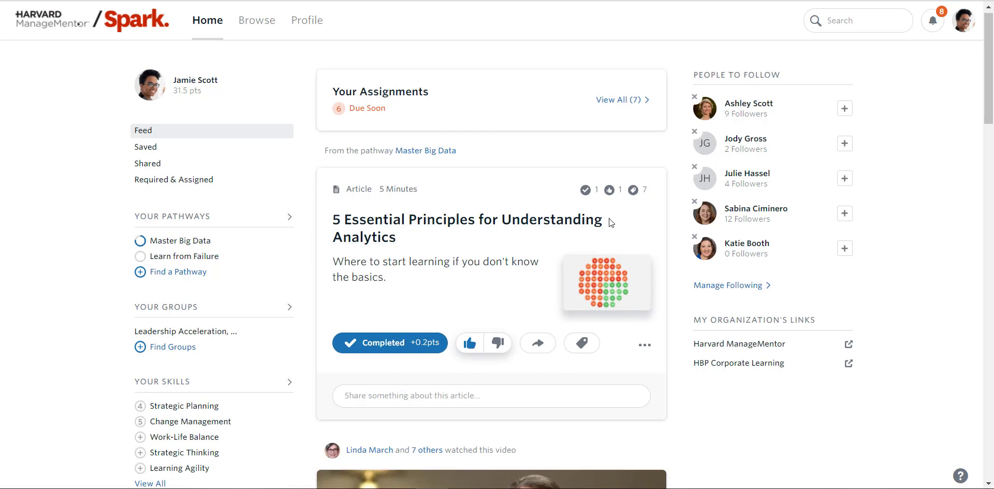
{"action": "scroll", "coordinate": [587, 361], "scroll_direction": "down", "scroll_amount": 2}
{"action": "scroll", "coordinate": [587, 361], "scroll_direction": "down", "scroll_amount": 4}
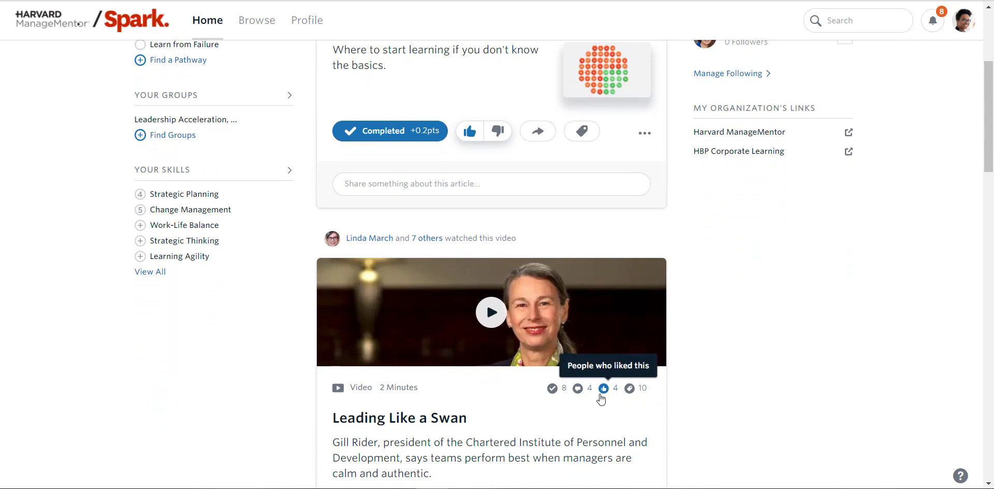
{"action": "left_click", "coordinate": [552, 389]}
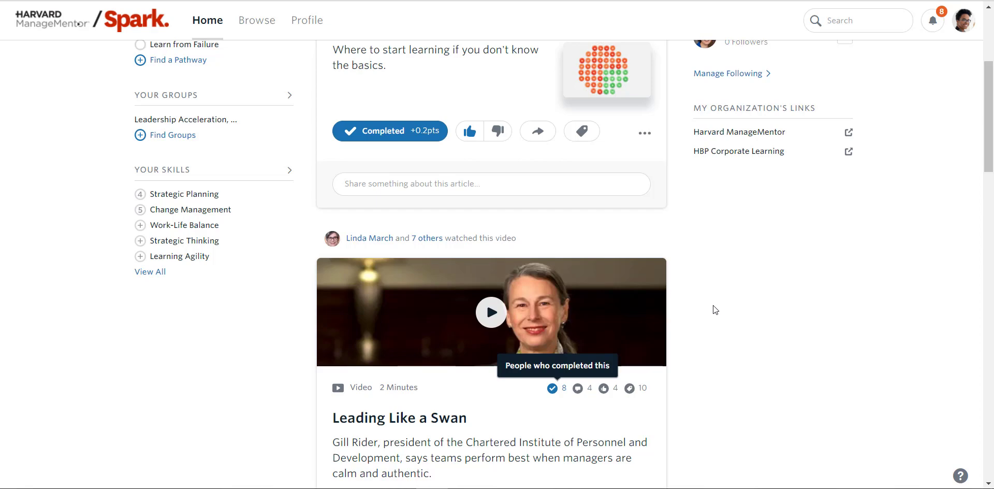
{"action": "scroll", "coordinate": [714, 309], "scroll_direction": "up", "scroll_amount": 4}
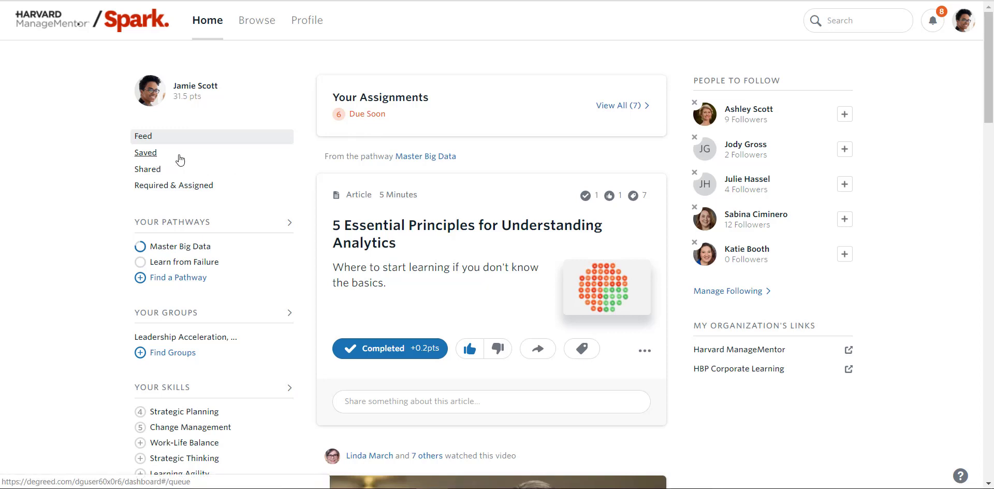
Browse the Saved and Shared lists, ending on the Required & Assigned learning list.
{"action": "left_click", "coordinate": [144, 154]}
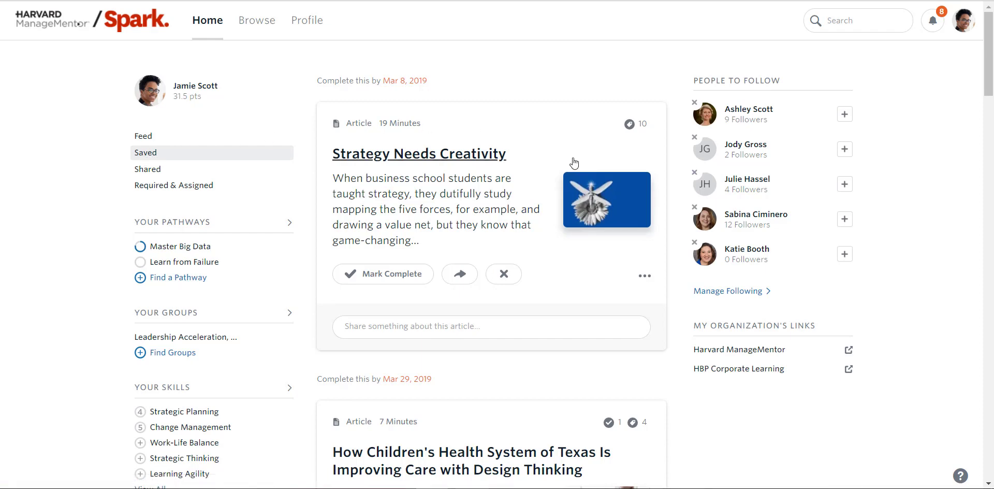
{"action": "scroll", "coordinate": [595, 306], "scroll_direction": "down", "scroll_amount": 3}
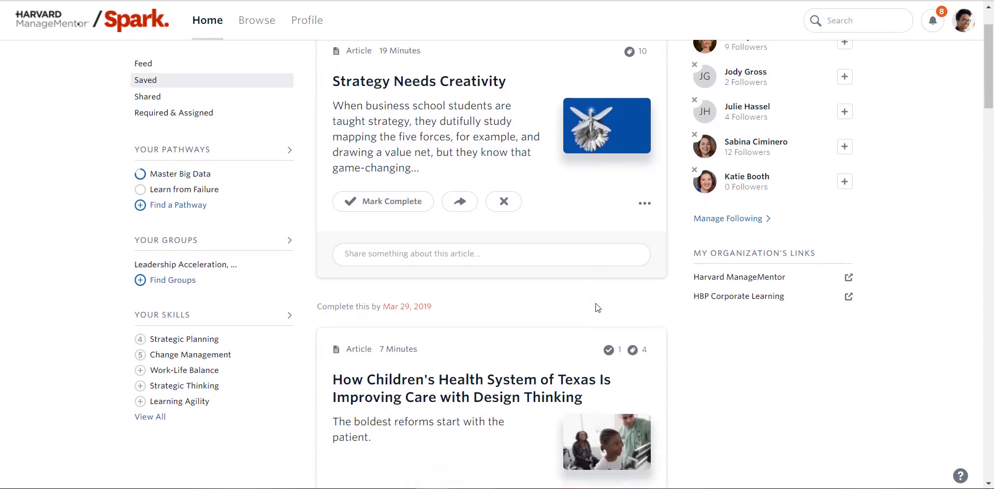
{"action": "scroll", "coordinate": [595, 307], "scroll_direction": "down", "scroll_amount": 5}
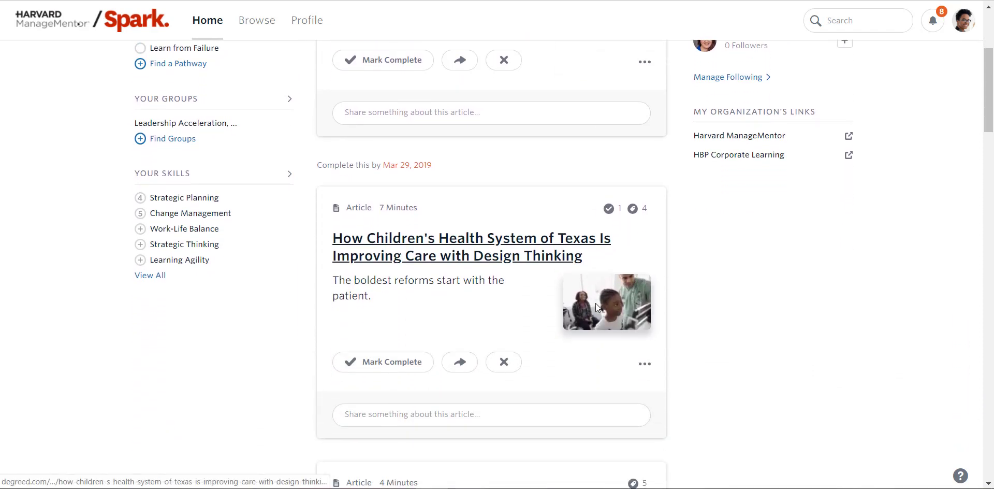
{"action": "scroll", "coordinate": [595, 306], "scroll_direction": "up", "scroll_amount": 5}
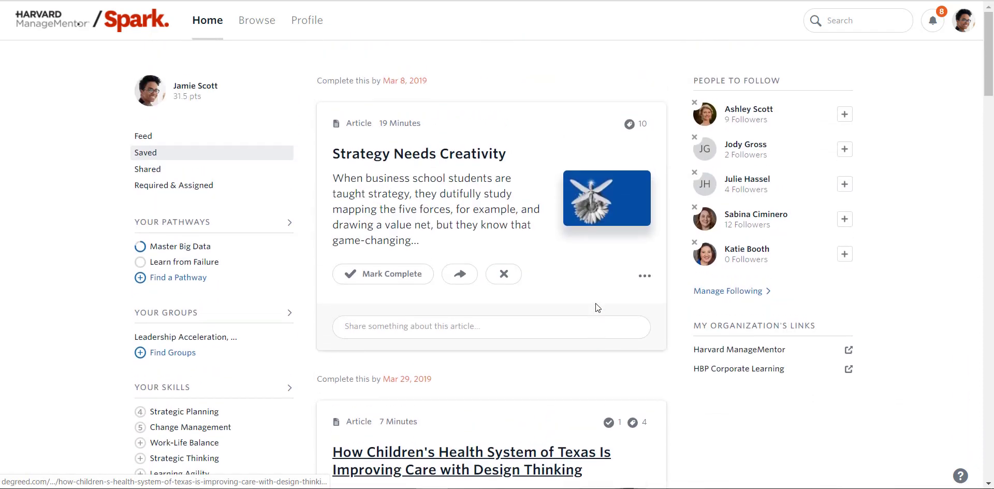
{"action": "left_click", "coordinate": [153, 175]}
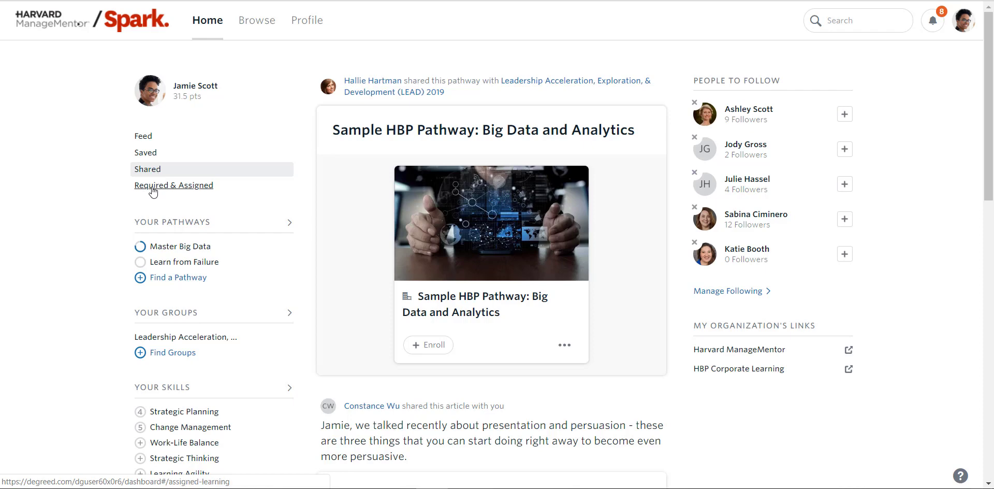
{"action": "left_click", "coordinate": [153, 186]}
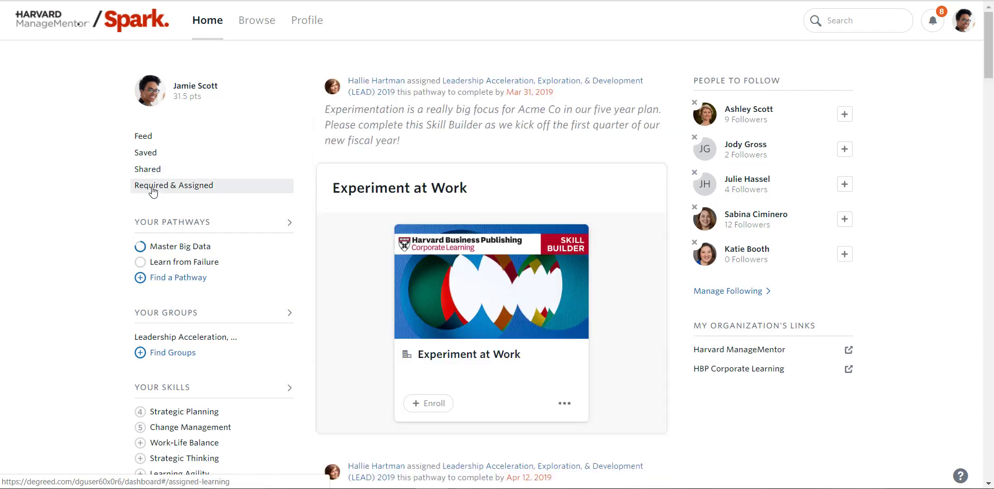